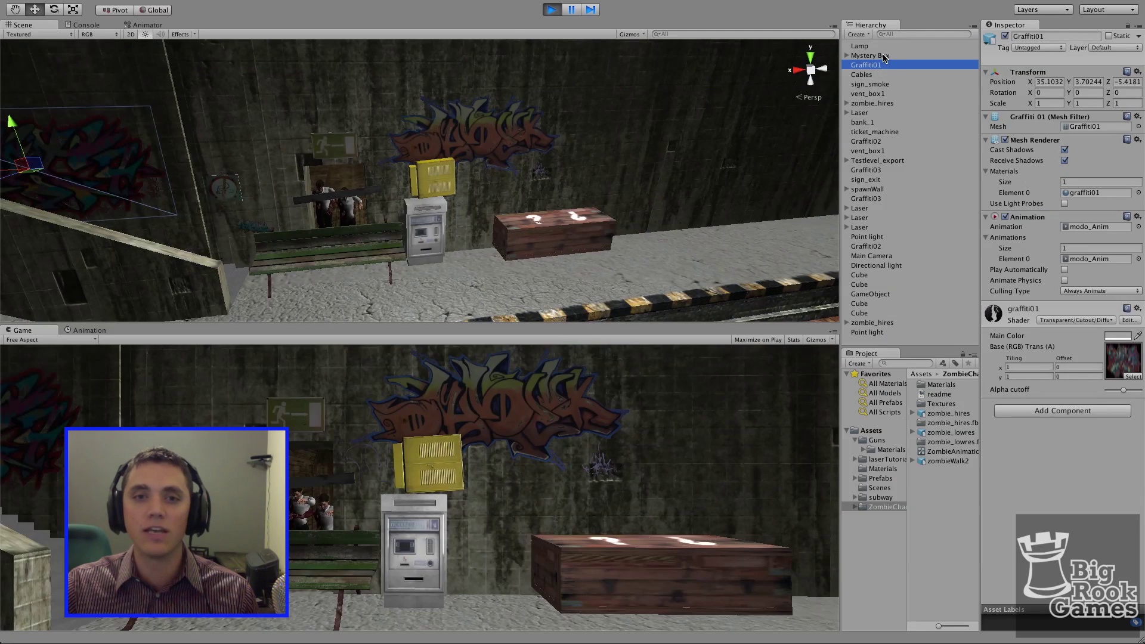
Test the Mystery Box in the running game by repeatedly enabling its script's Open Box option to trigger opening and closing.
{"action": "left_click", "coordinate": [883, 55]}
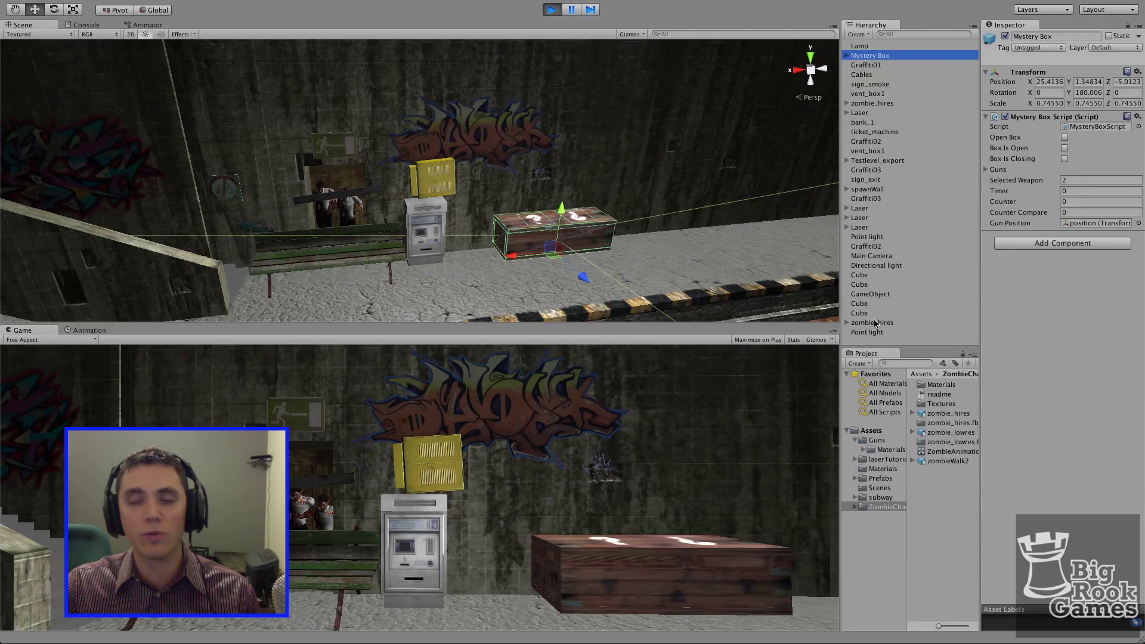
{"action": "left_click", "coordinate": [880, 189]}
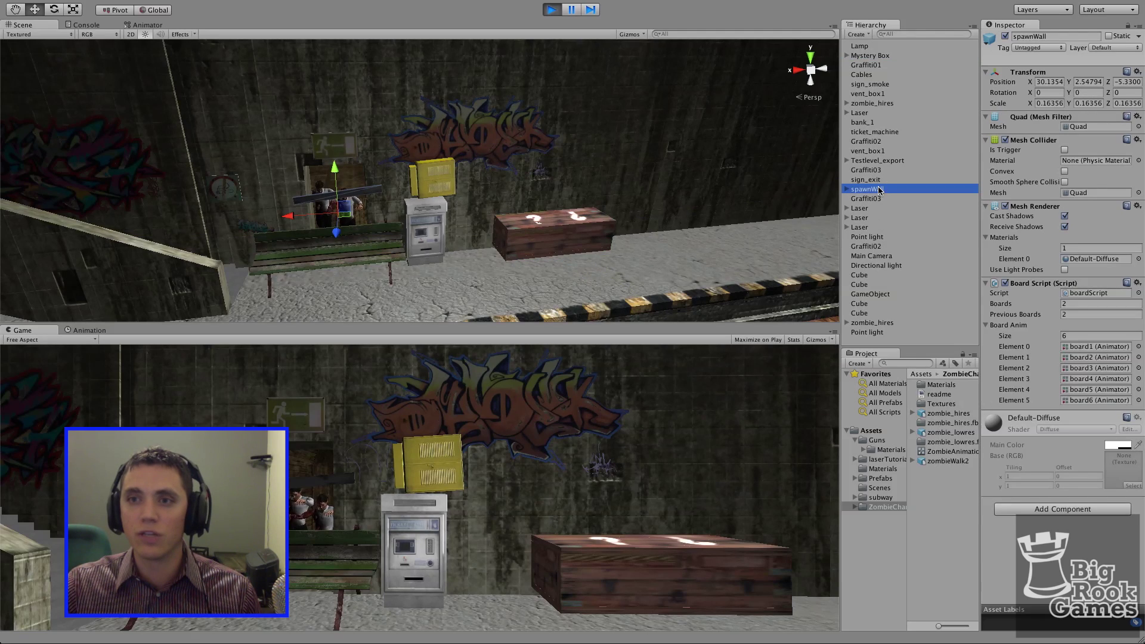
{"action": "left_click", "coordinate": [870, 56]}
{"action": "left_click", "coordinate": [1064, 138]}
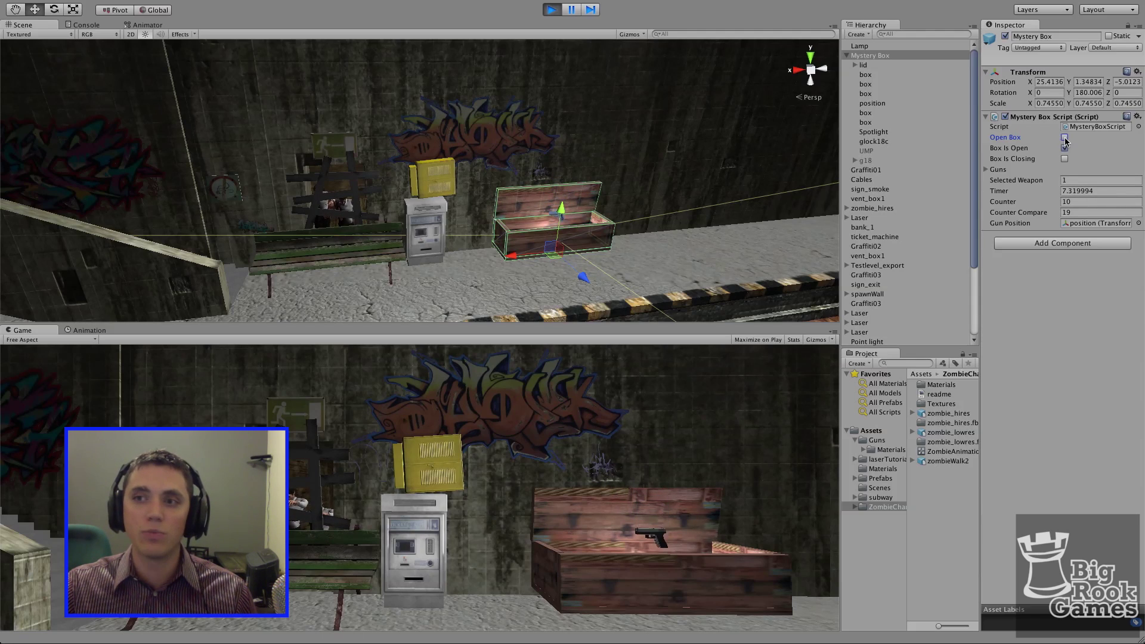
{"action": "left_click", "coordinate": [1065, 137]}
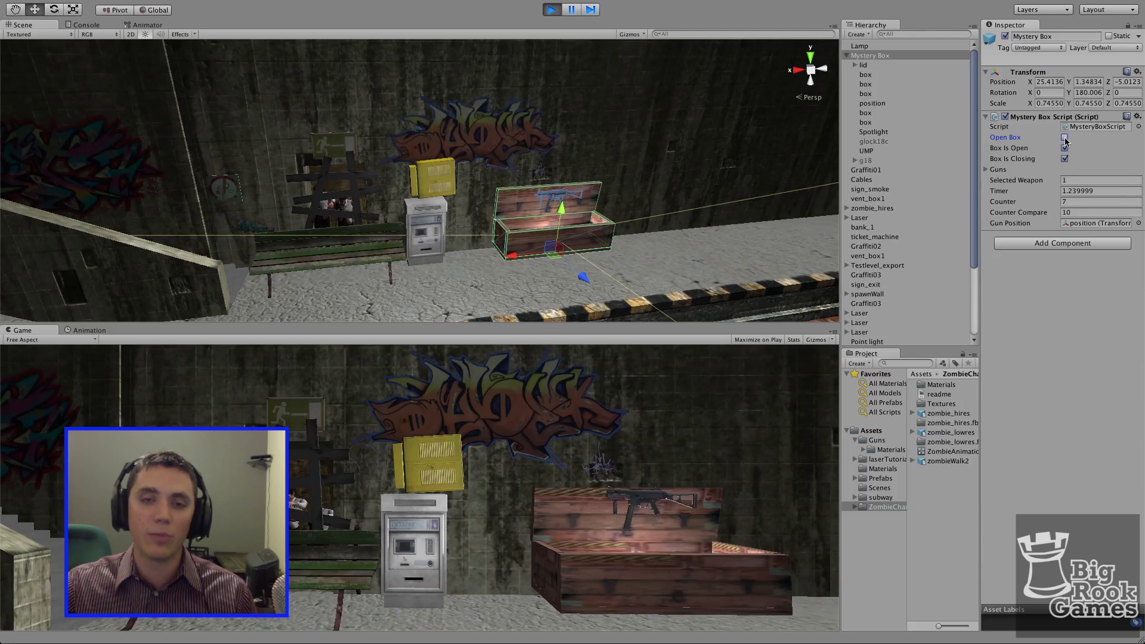
{"action": "left_click", "coordinate": [1065, 138]}
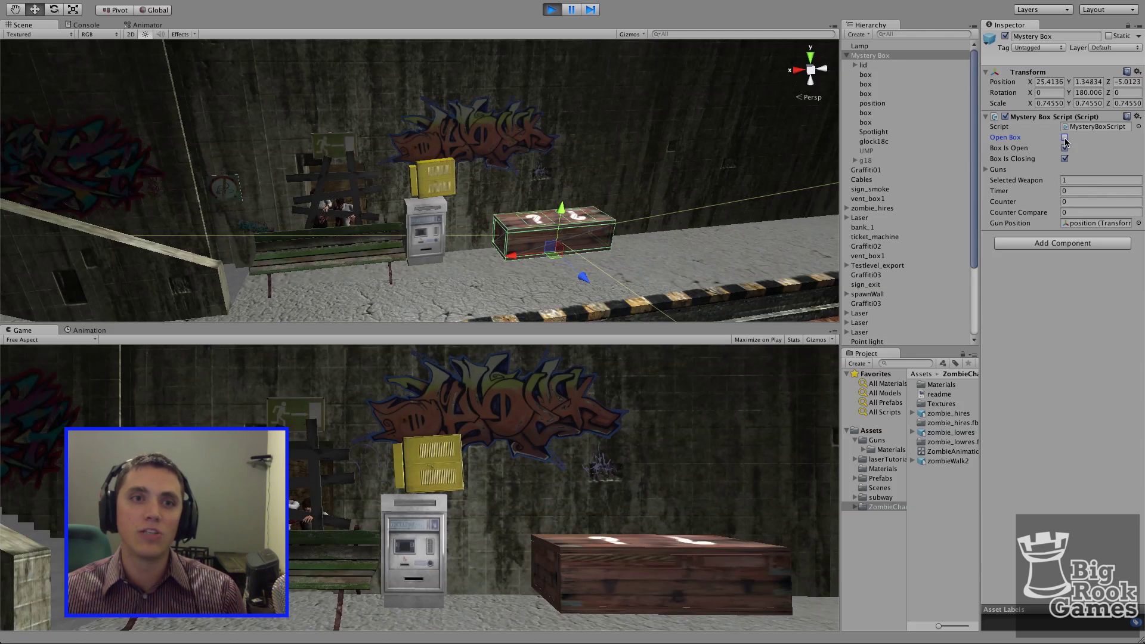
{"action": "left_click", "coordinate": [1065, 138]}
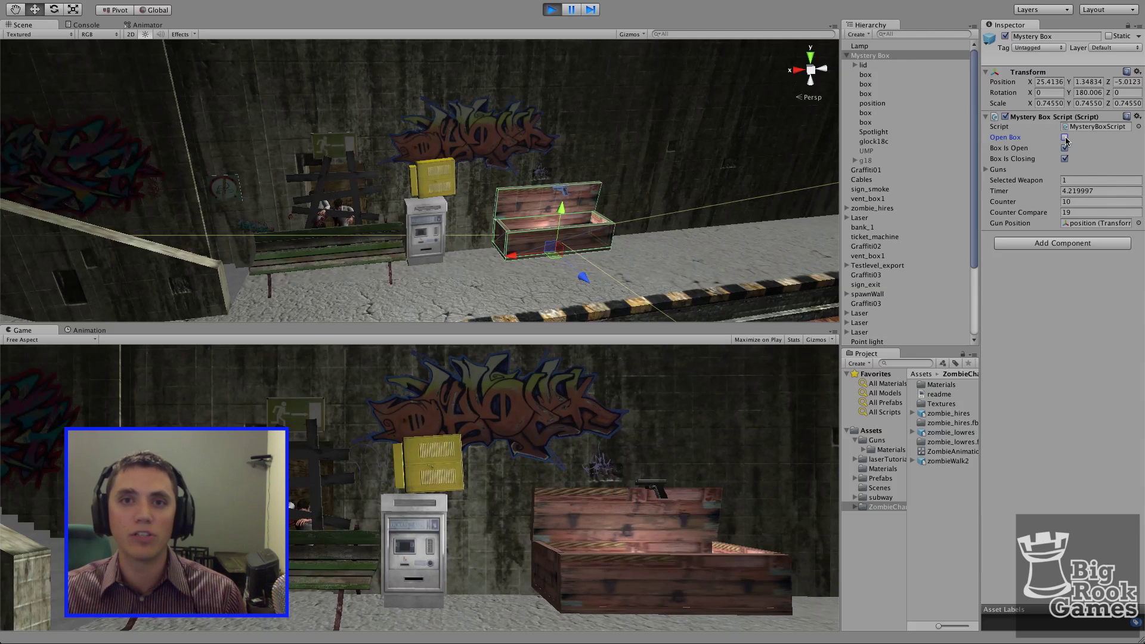
Shape the box's long panels from cubes scaled 3.3 × 0.1 × 0.98, using the Mystery Box prefab's pieces as reference.
{"action": "scroll", "coordinate": [502, 179], "scroll_direction": "up", "scroll_amount": 5}
{"action": "middle_click_drag", "start_coordinate": [478, 155], "coordinate": [503, 121]}
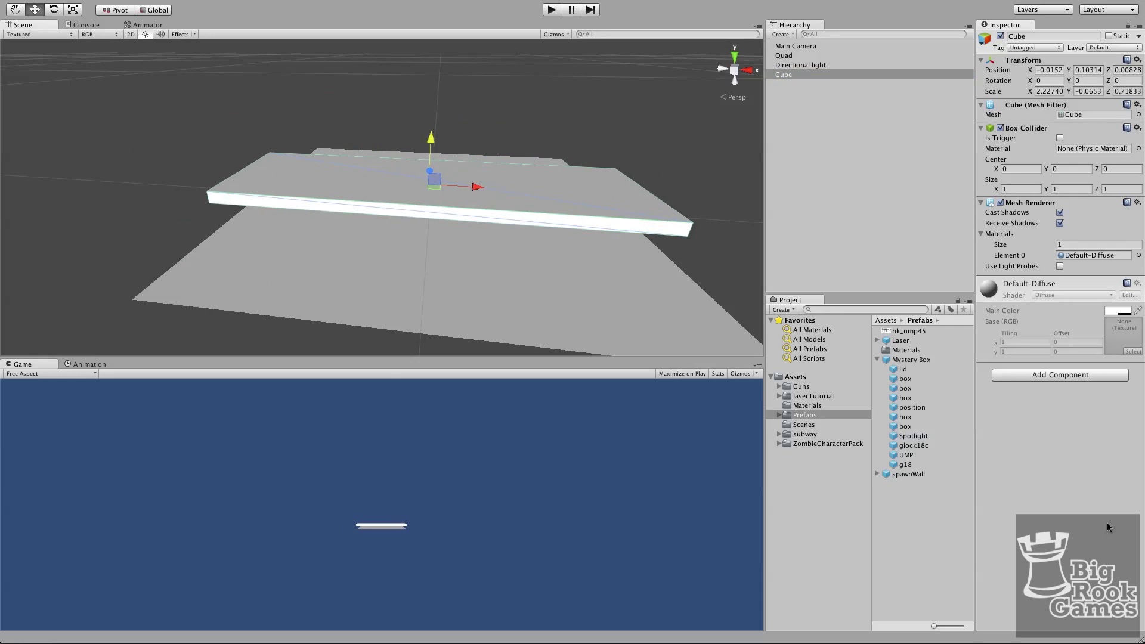
{"action": "left_click", "coordinate": [907, 416]}
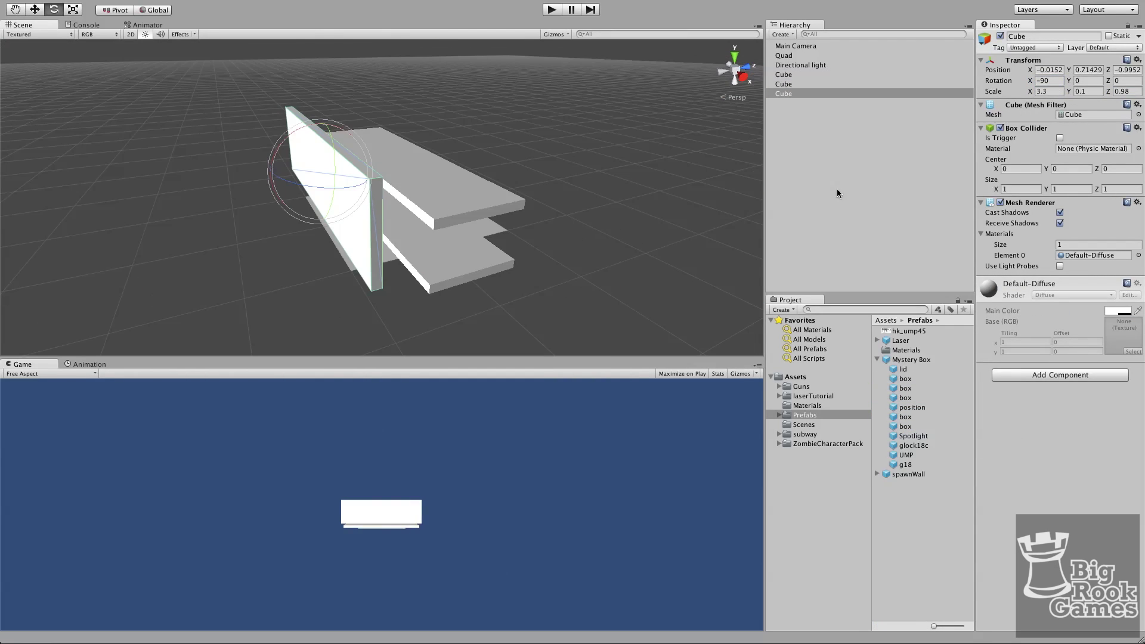
Fit the small end-panel cubes, scaled 0.78 × 0.106 × 0.76, into the open ends of the box.
{"action": "left_click", "coordinate": [905, 389]}
{"action": "left_click", "coordinate": [355, 149]}
{"action": "left_click_drag", "start_coordinate": [355, 149], "coordinate": [329, 121], "text": "alt"}
{"action": "scroll", "coordinate": [329, 122], "scroll_direction": "up", "scroll_amount": 3}
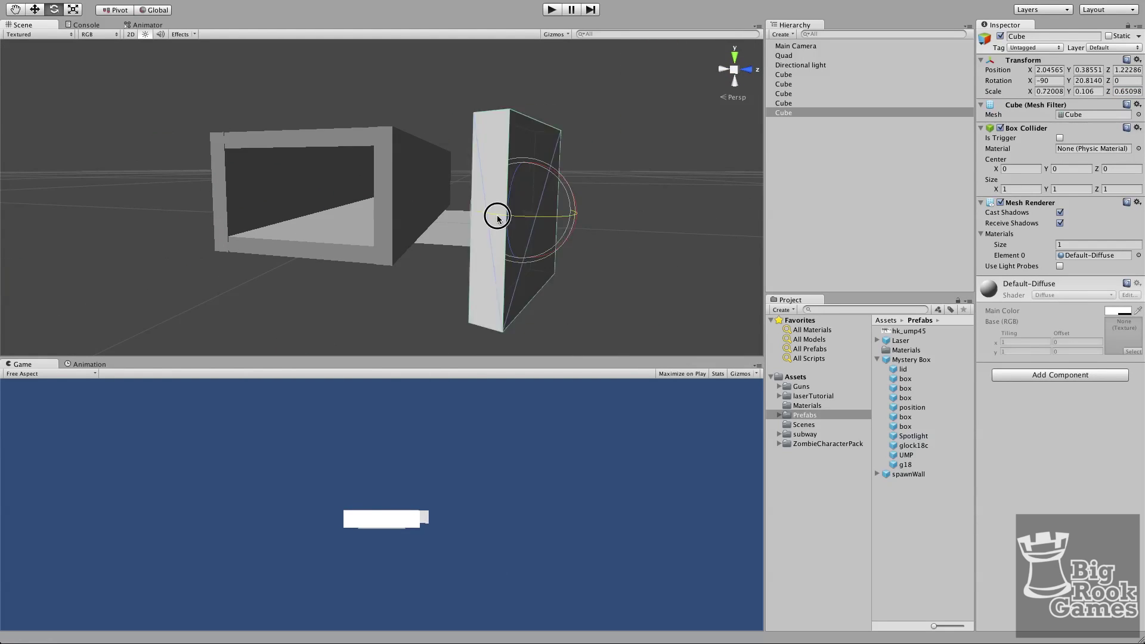
{"action": "key", "text": "w"}
{"action": "left_click", "coordinate": [537, 251]}
{"action": "left_click_drag", "start_coordinate": [522, 213], "coordinate": [263, 185]}
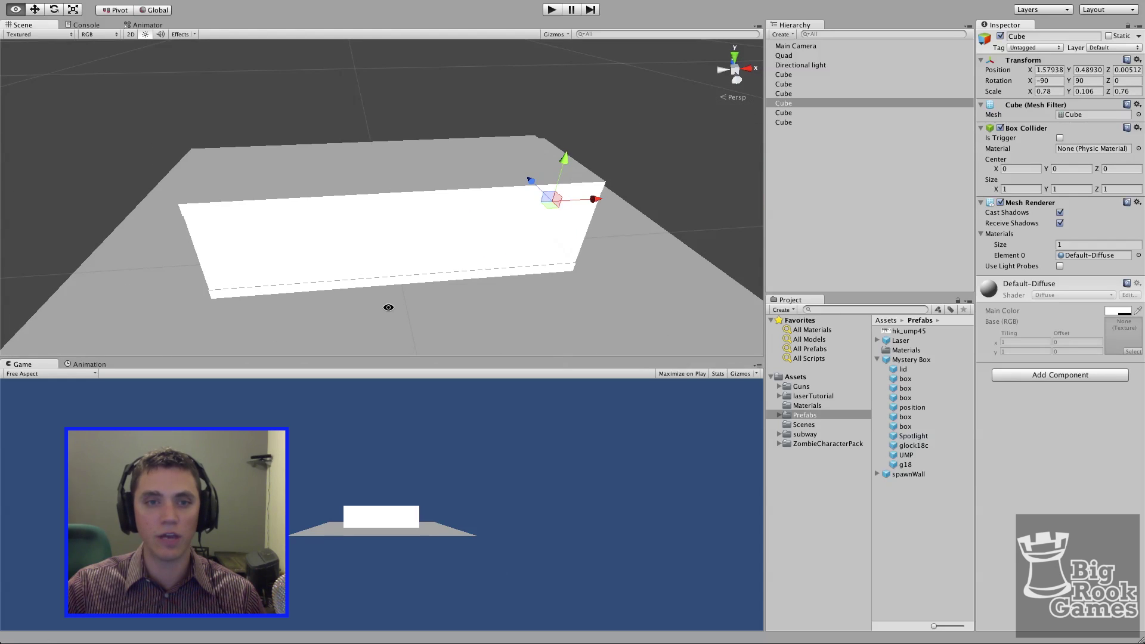
{"action": "left_click_drag", "start_coordinate": [388, 307], "coordinate": [345, 276], "text": "alt"}
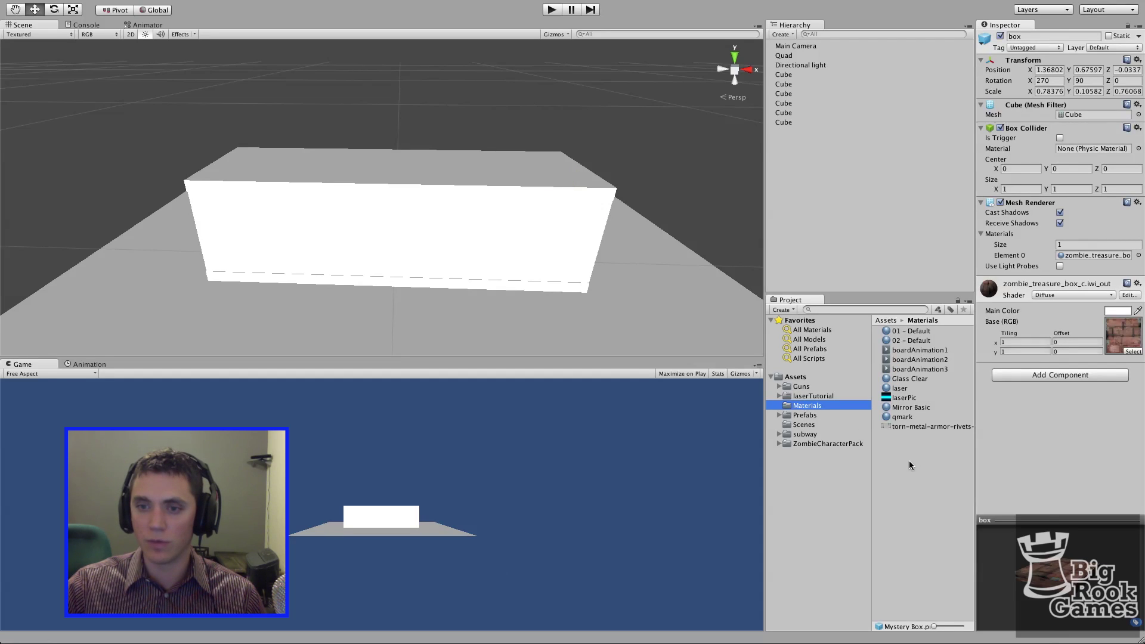
Create a new material named BoxMaterial in the Materials folder.
{"action": "right_click", "coordinate": [910, 465]}
{"action": "mouse_move", "coordinate": [934, 468]}
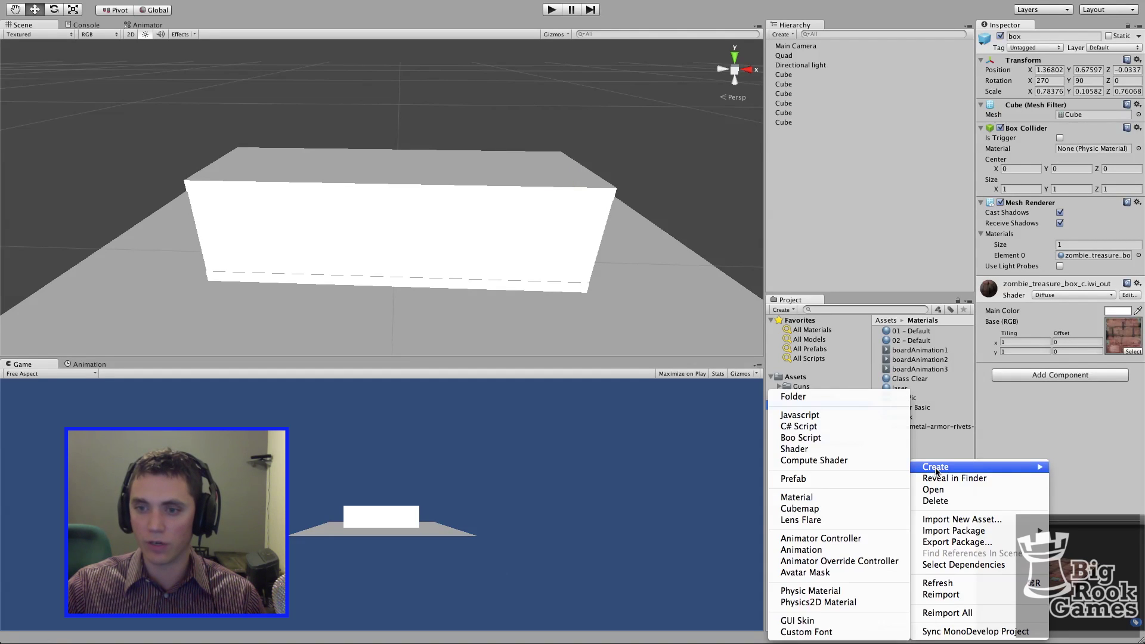
{"action": "left_click", "coordinate": [856, 499]}
{"action": "type", "text": "BoxMaterial"}
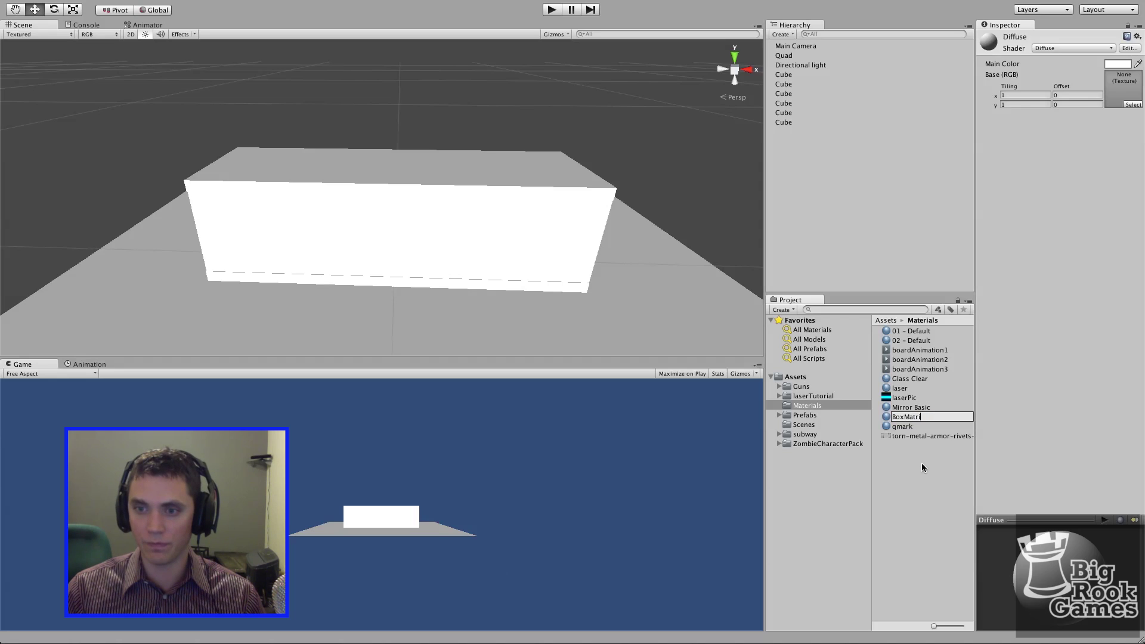
{"action": "key", "text": "Return"}
Assign the zombie_treasure_box texture as the base texture of BoxMaterial.
{"action": "left_click", "coordinate": [1133, 104]}
{"action": "left_click_drag", "start_coordinate": [113, 251], "coordinate": [277, 374]}
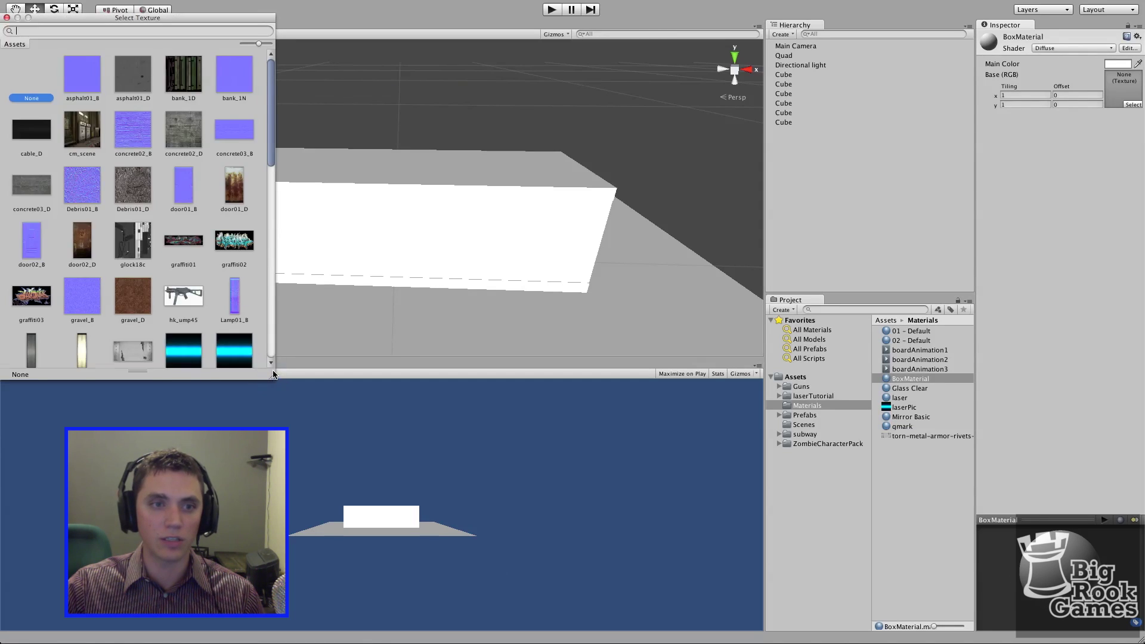
{"action": "left_click_drag", "start_coordinate": [273, 146], "coordinate": [263, 303]}
{"action": "scroll", "coordinate": [257, 322], "scroll_direction": "down", "scroll_amount": 5}
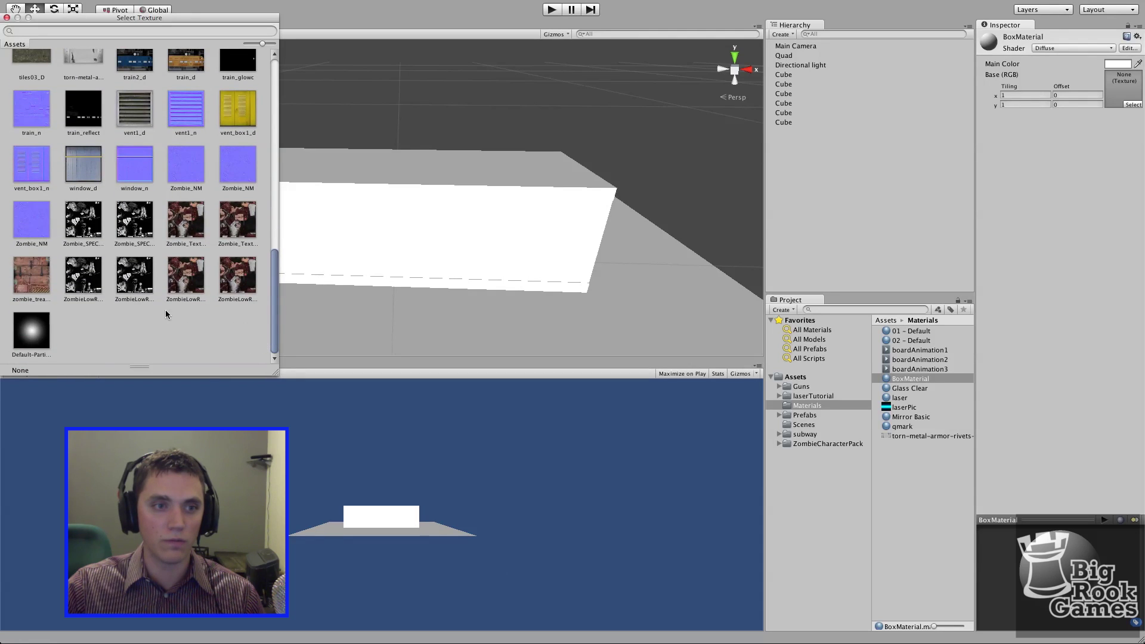
{"action": "left_click", "coordinate": [28, 270]}
{"action": "left_click", "coordinate": [28, 271]}
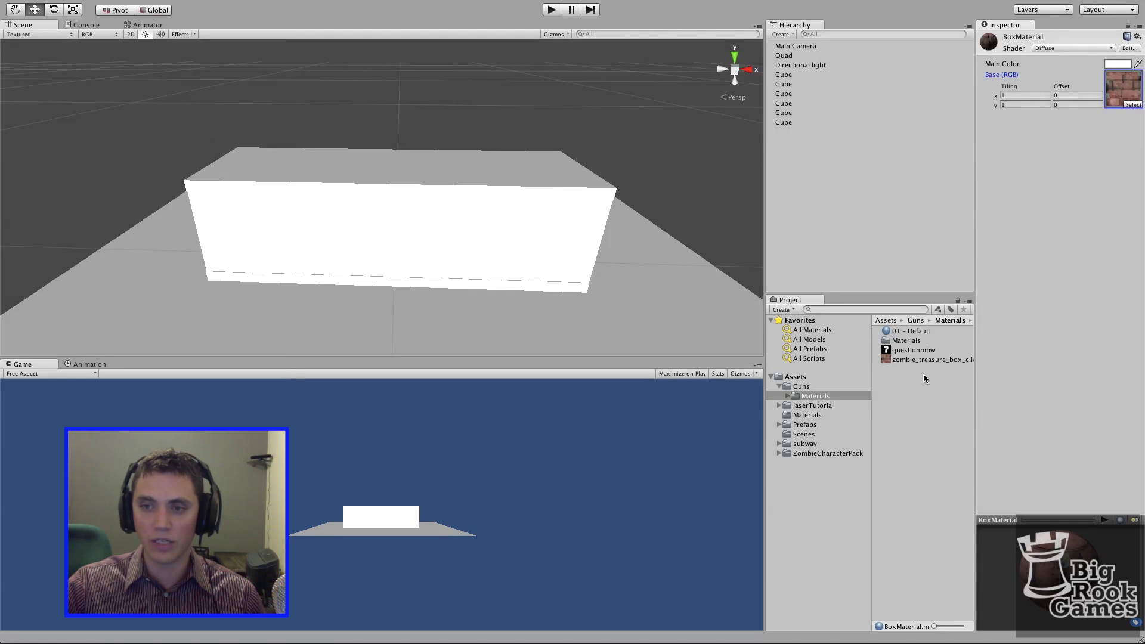
Apply the zombie_treasure_box_c.iwi_out texture from the Guns Materials folder to the cubes forming the box.
{"action": "left_click", "coordinate": [923, 360]}
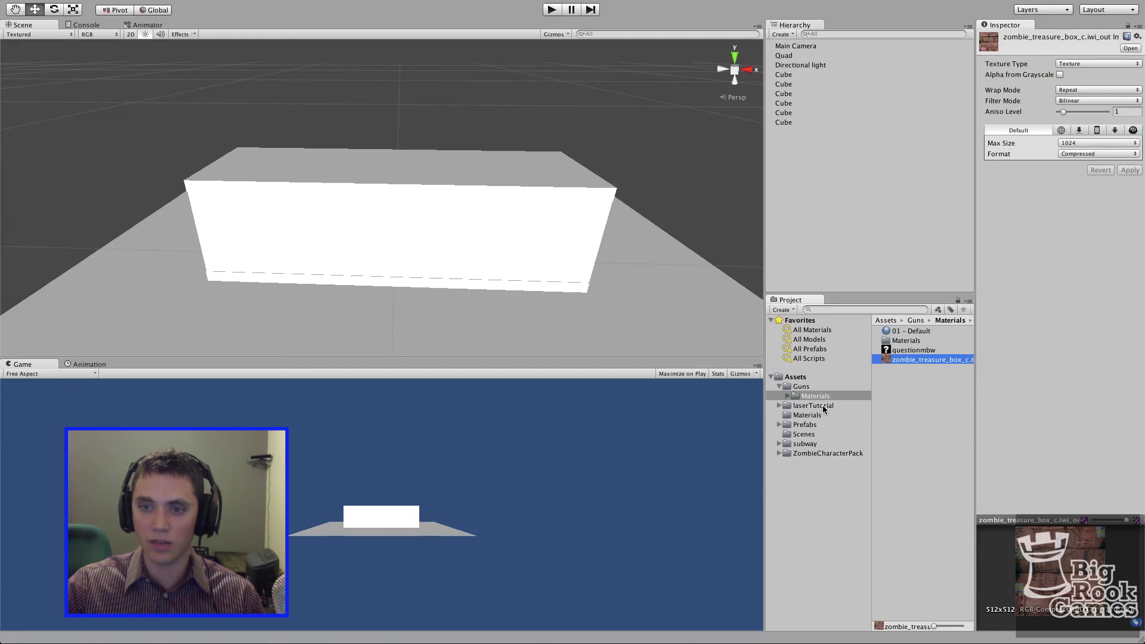
{"action": "left_click_drag", "start_coordinate": [920, 360], "coordinate": [453, 246]}
{"action": "left_click_drag", "start_coordinate": [917, 364], "coordinate": [805, 217]}
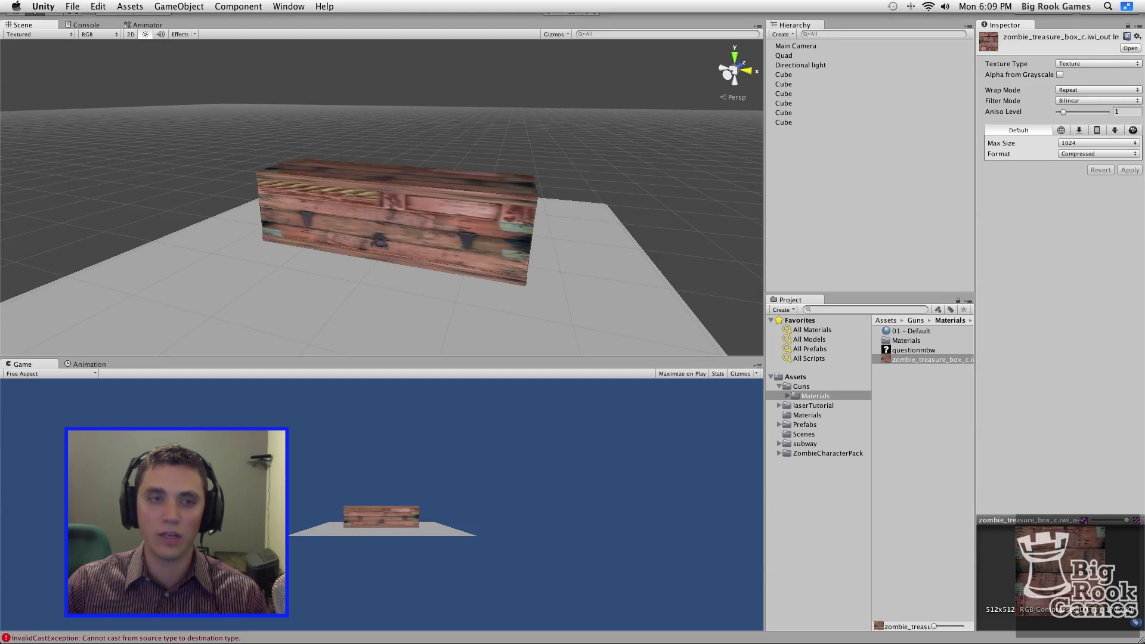
Create an empty game object and name it MysteryBox.
{"action": "left_click", "coordinate": [179, 6]}
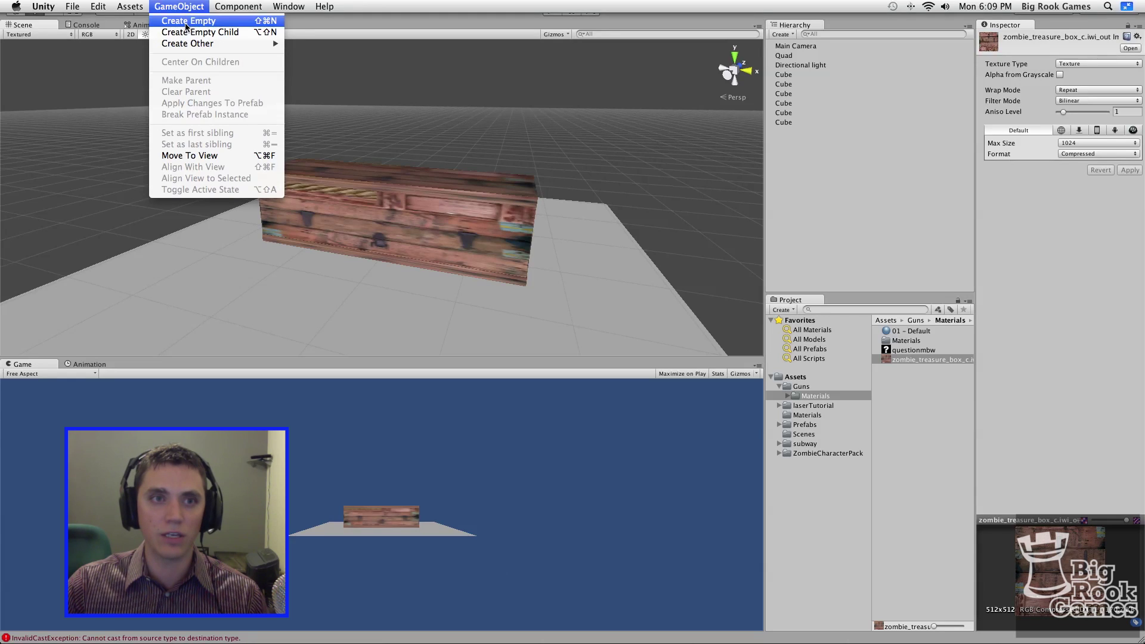
{"action": "left_click", "coordinate": [187, 21]}
{"action": "left_click", "coordinate": [1058, 36]}
{"action": "left_click_drag", "start_coordinate": [1052, 35], "coordinate": [1007, 35]}
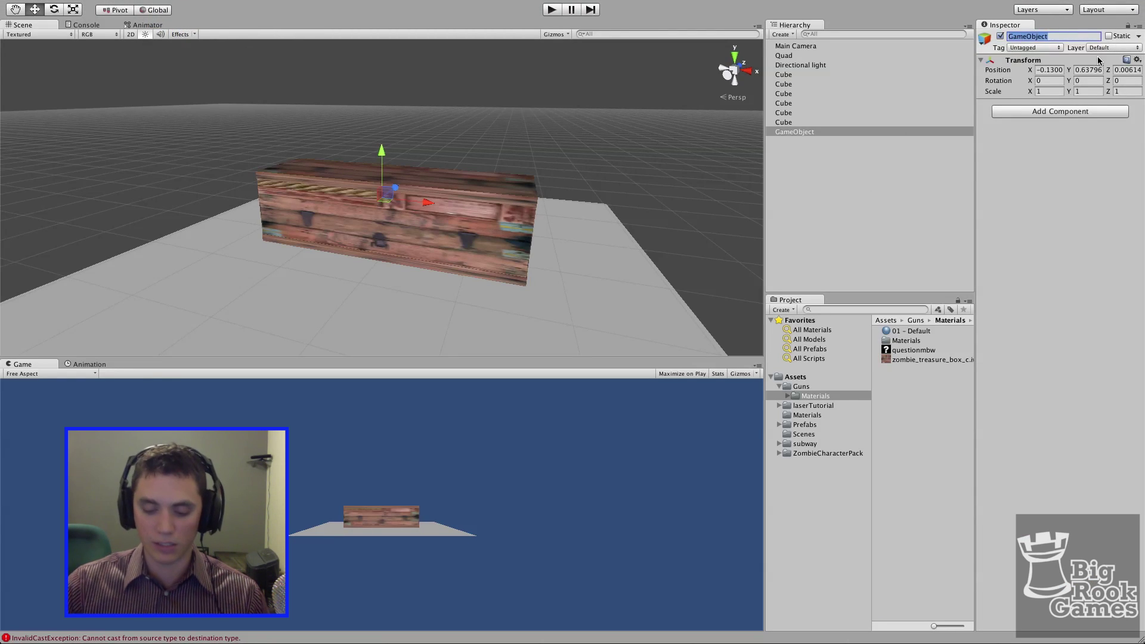
{"action": "type", "text": "MysteryBox"}
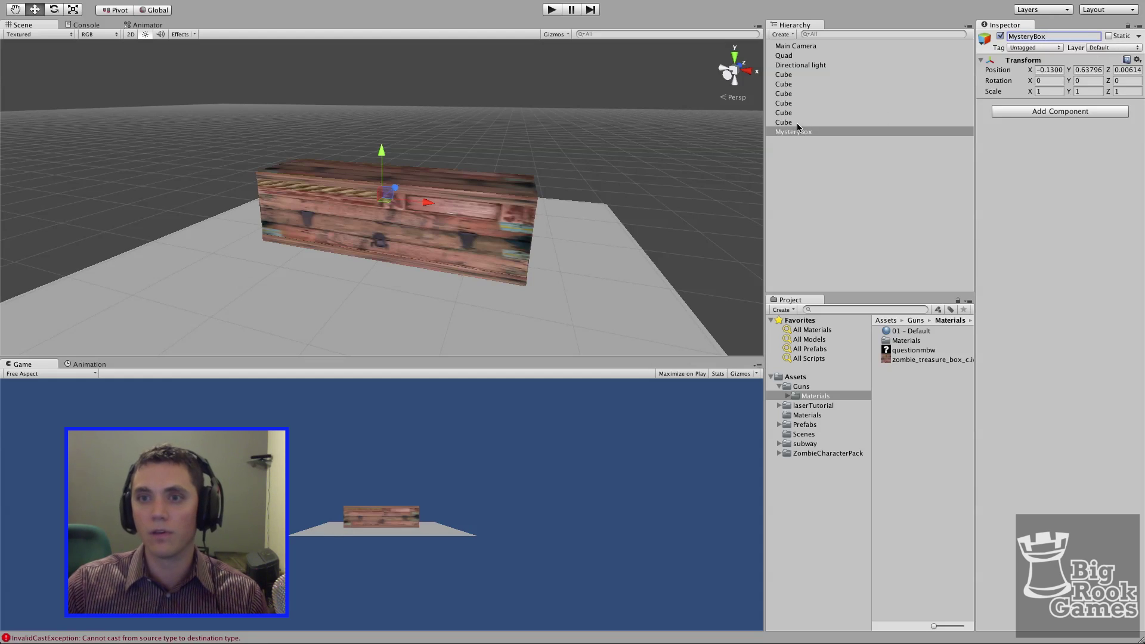
Make all six Cube objects children of the MysteryBox object.
{"action": "left_click", "coordinate": [797, 123]}
{"action": "left_click", "coordinate": [798, 75], "text": "shift"}
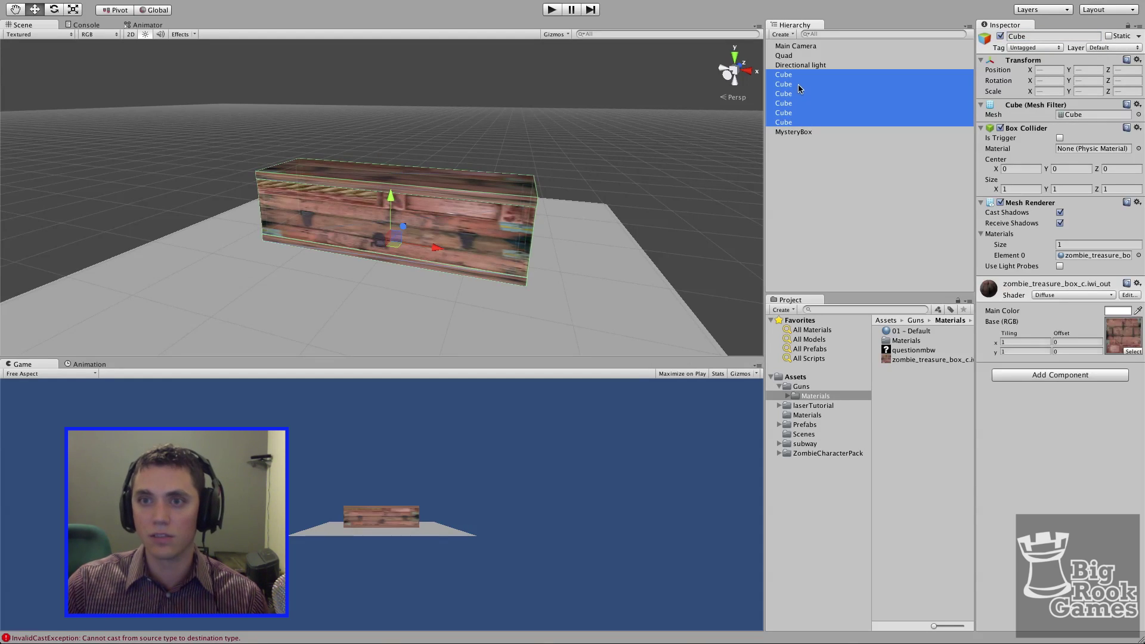
{"action": "left_click_drag", "start_coordinate": [794, 82], "coordinate": [796, 133]}
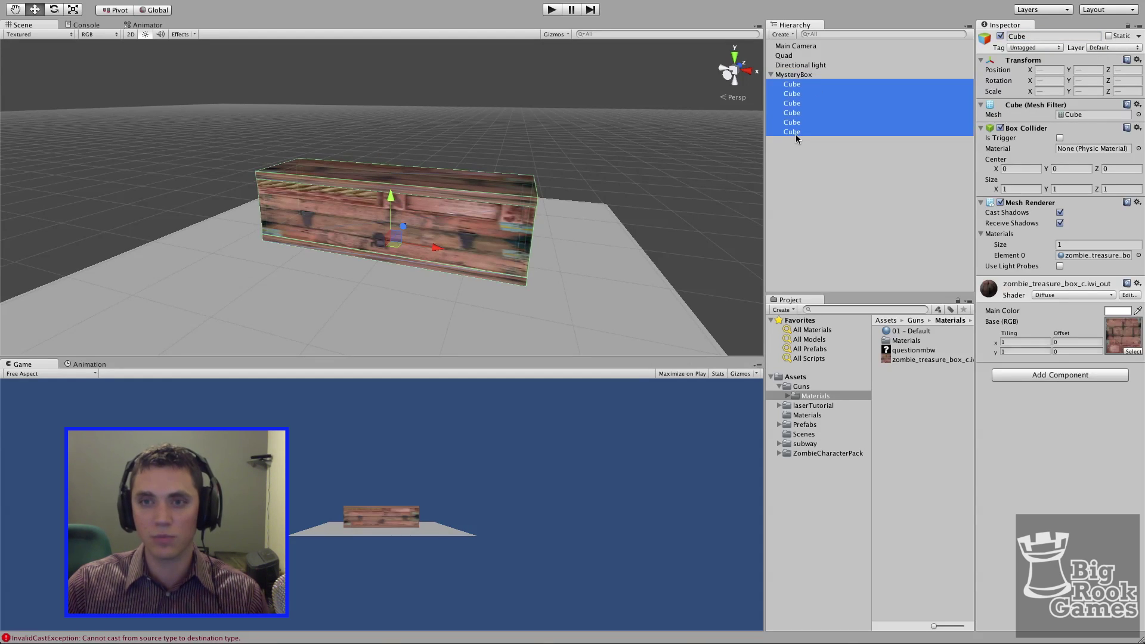
Rename the top cube of MysteryBox as Lid and the remaining five cubes as Box.
{"action": "left_click", "coordinate": [807, 94]}
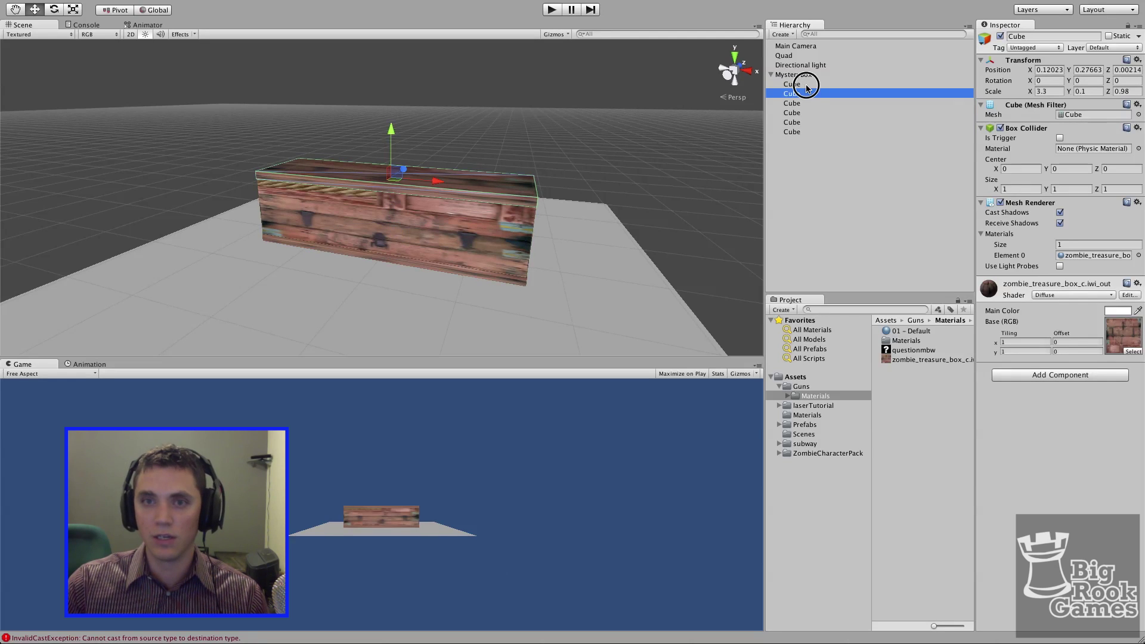
{"action": "left_click", "coordinate": [1041, 35]}
{"action": "type", "text": "Lid"}
{"action": "left_click", "coordinate": [806, 84]}
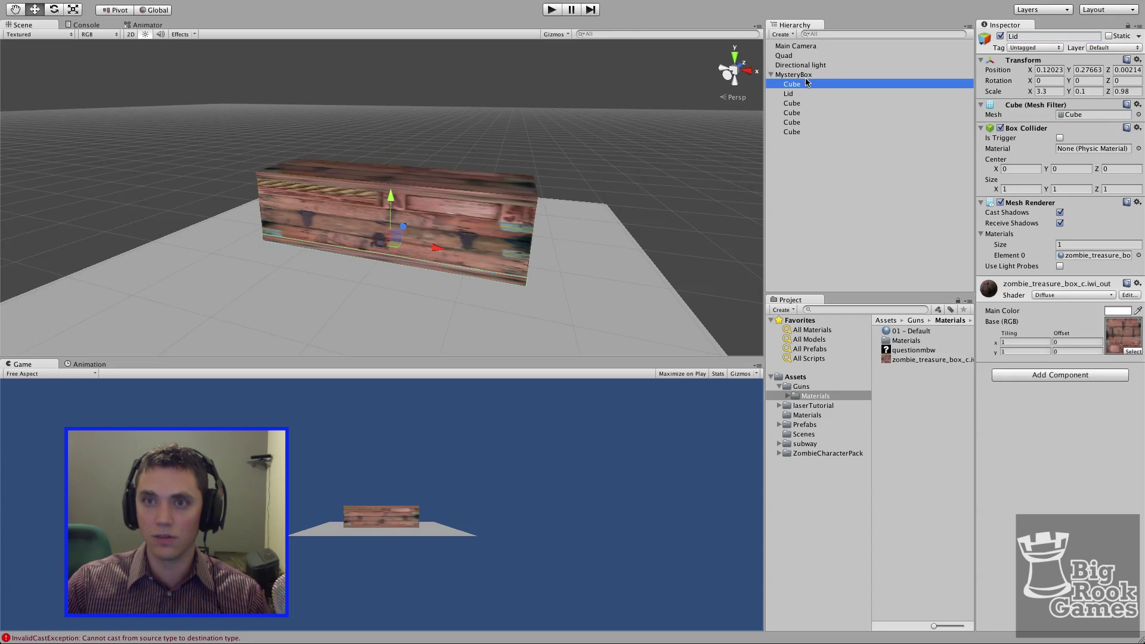
{"action": "left_click", "coordinate": [1037, 37]}
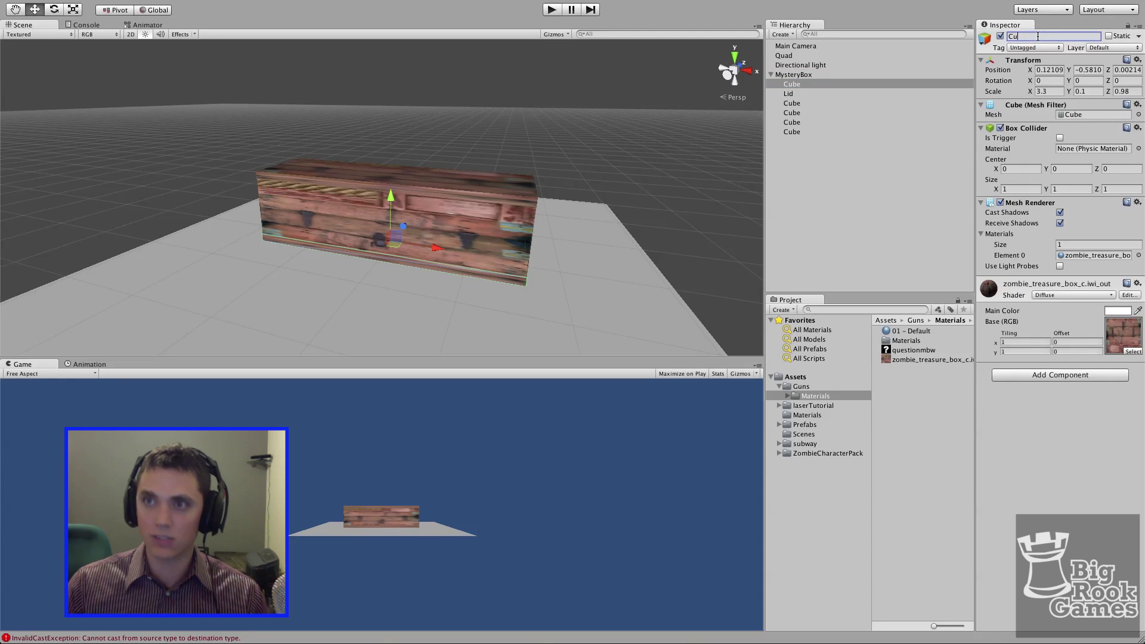
{"action": "type", "text": "Box"}
{"action": "key", "text": "Return"}
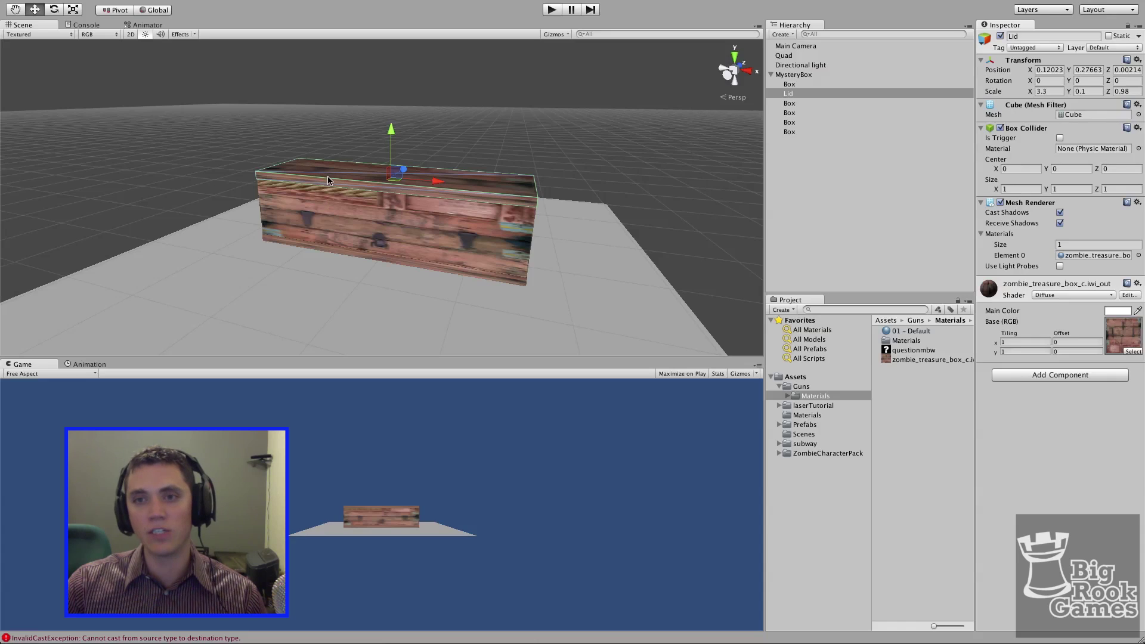
Add an Animator component to the Lid object.
{"action": "left_click", "coordinate": [1065, 375]}
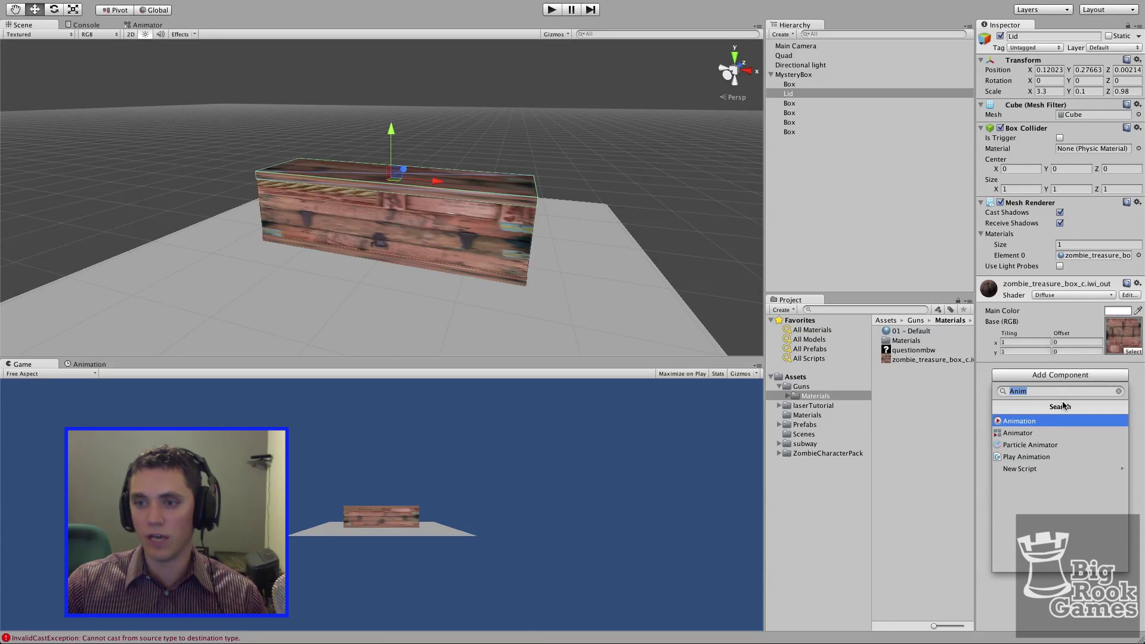
{"action": "left_click", "coordinate": [1048, 433]}
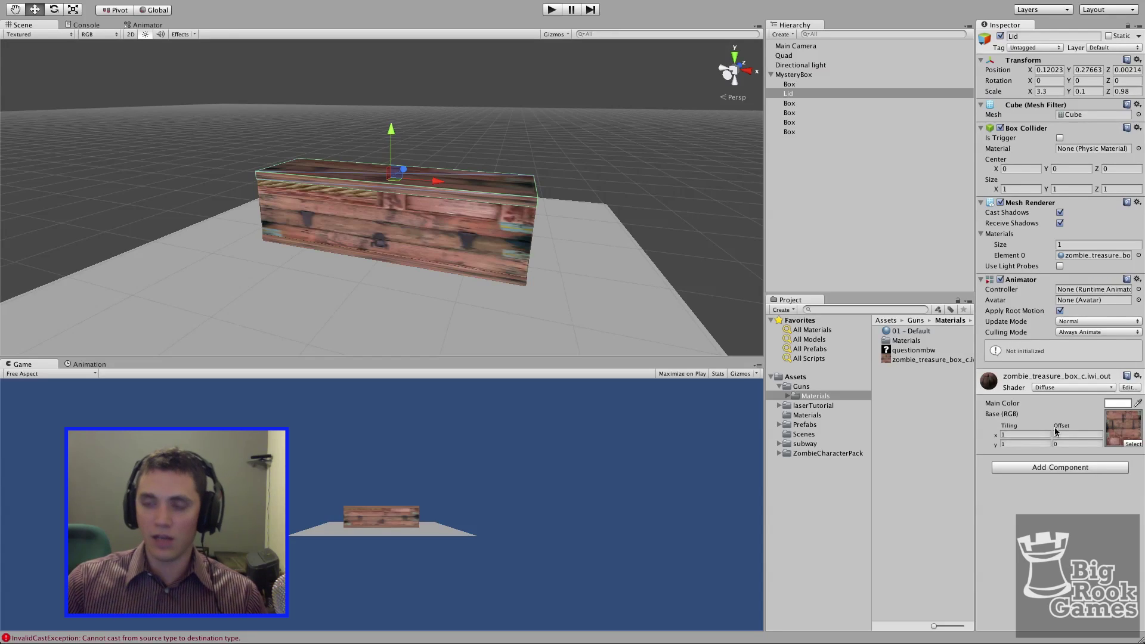
{"action": "left_click", "coordinate": [914, 425]}
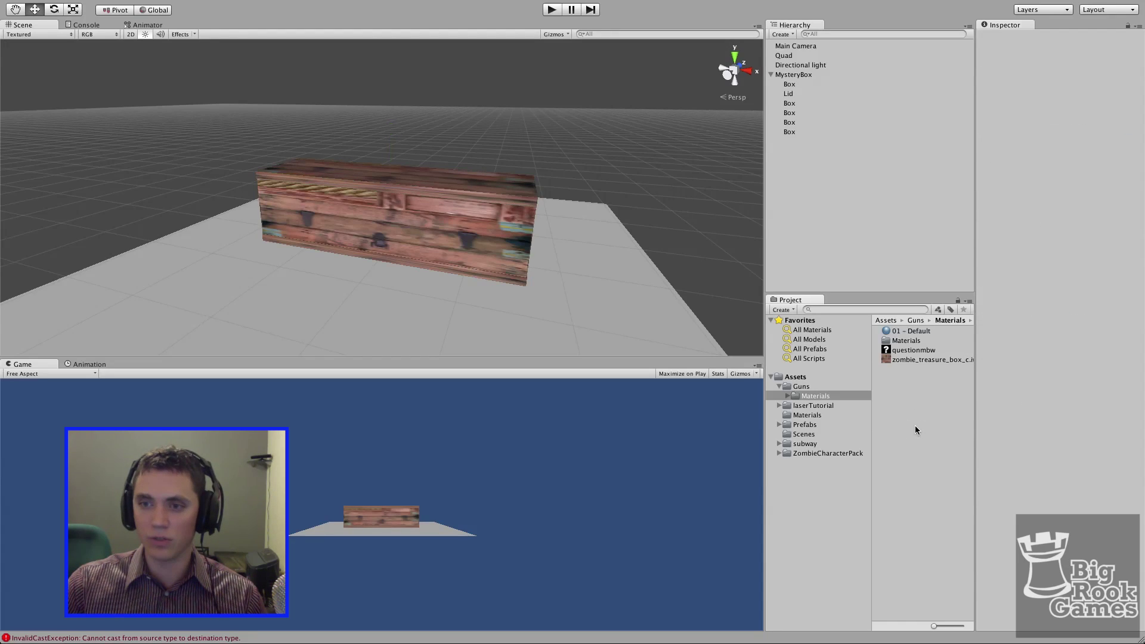
Create an Animator Controller named MysteryBoxController in the root Assets folder.
{"action": "left_click", "coordinate": [796, 377]}
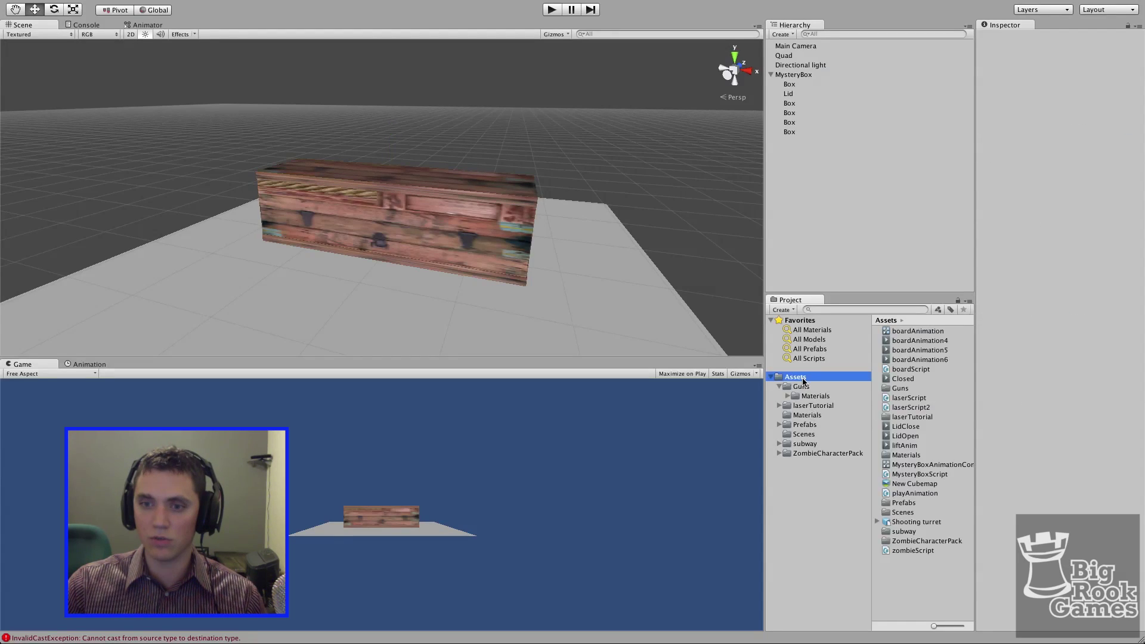
{"action": "right_click", "coordinate": [914, 581]}
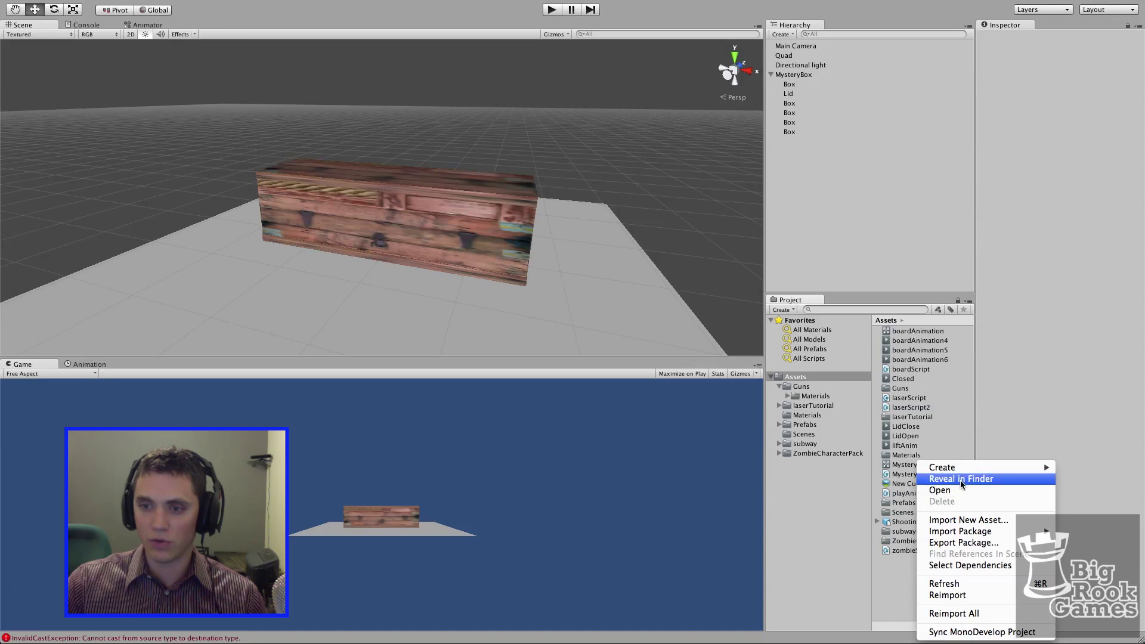
{"action": "mouse_move", "coordinate": [954, 468]}
{"action": "left_click", "coordinate": [851, 539]}
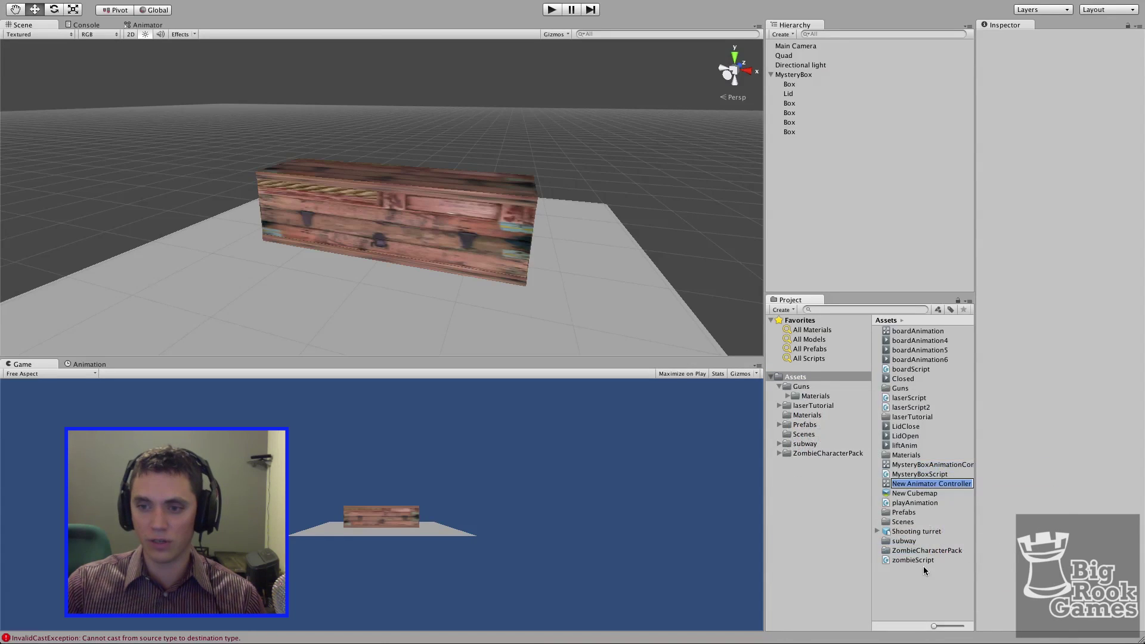
{"action": "type", "text": "MysterB"}
{"action": "key", "text": "BackSpace"}
{"action": "type", "text": "yBoxController"}
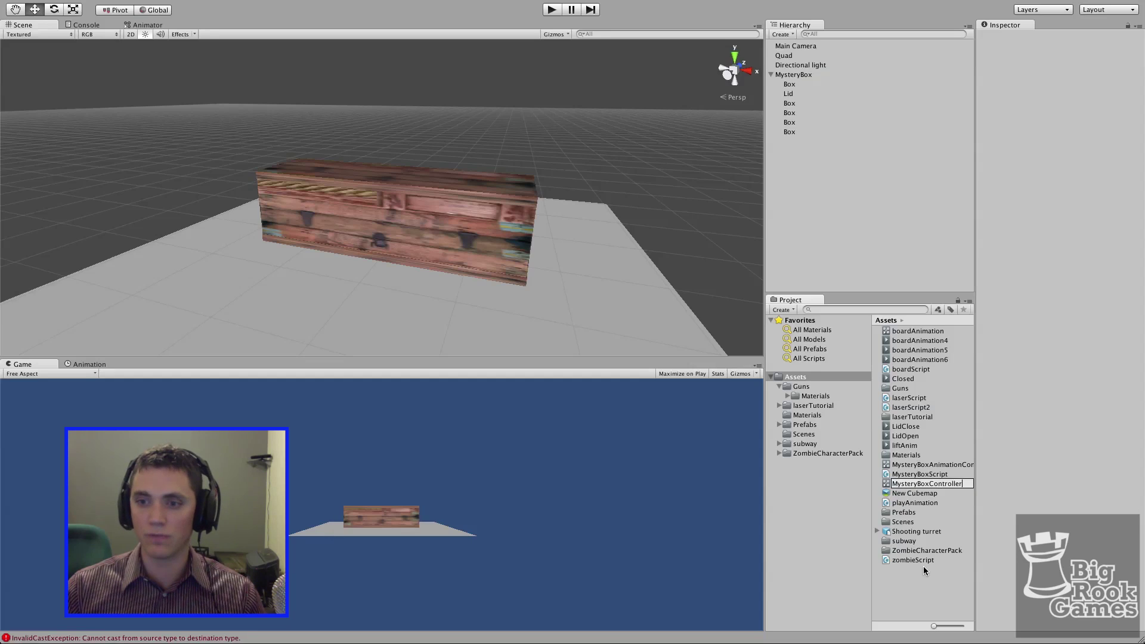
{"action": "key", "text": "Return"}
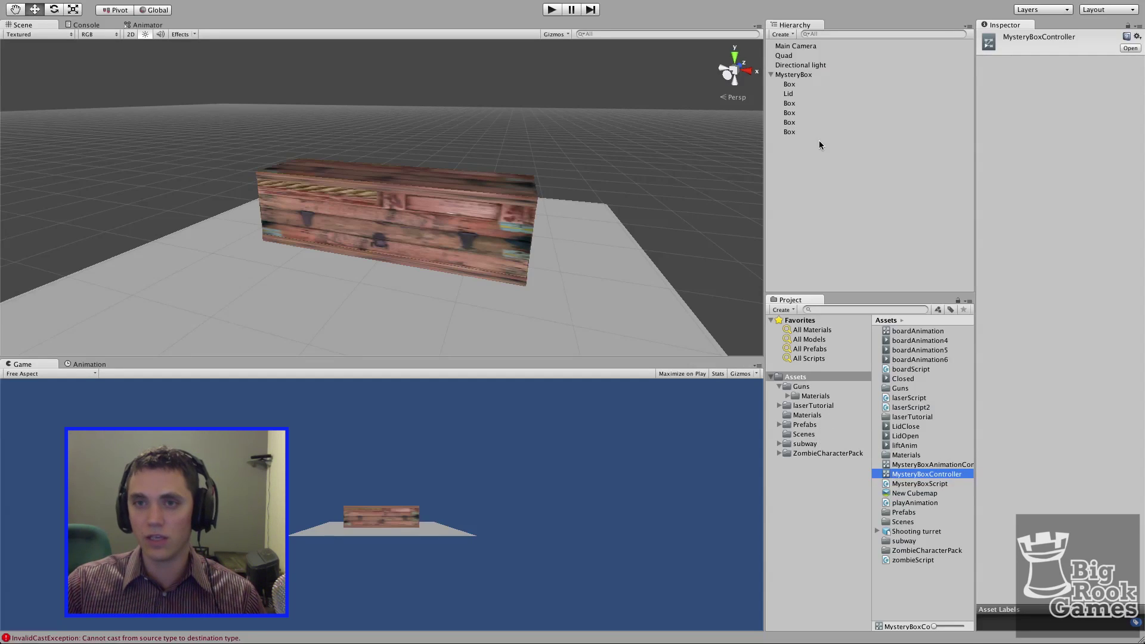
Assign MysteryBoxController as the controller of the Lid's Animator component and open that controller for editing.
{"action": "left_click", "coordinate": [801, 94]}
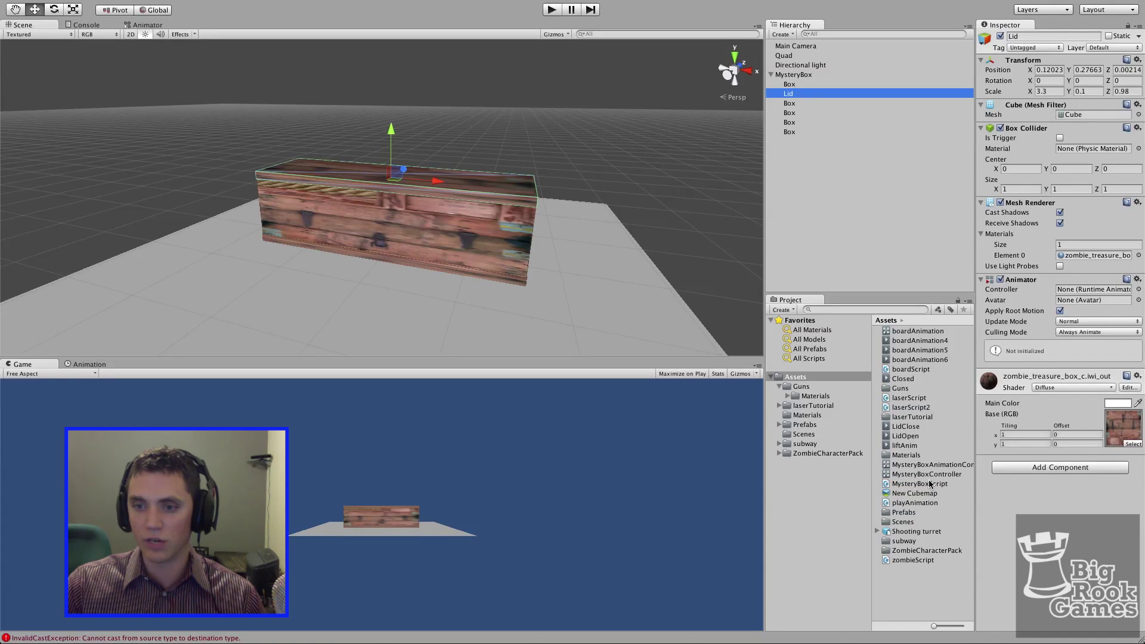
{"action": "left_click_drag", "start_coordinate": [929, 475], "coordinate": [1076, 292]}
{"action": "double_click", "coordinate": [1077, 290]}
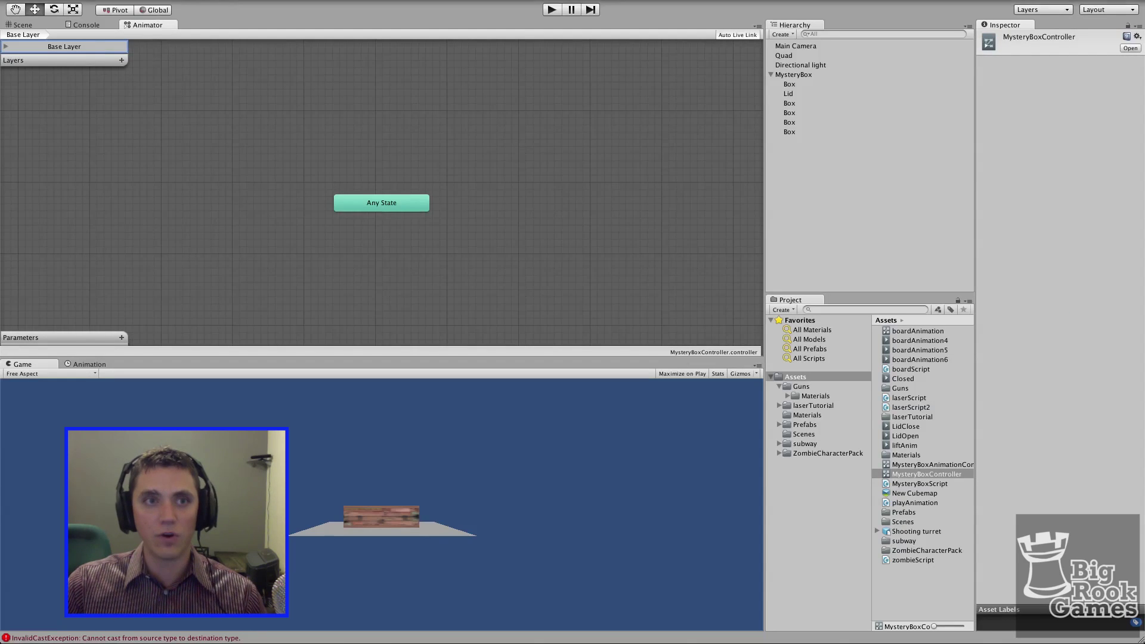
Create an animation clip named OpenLid for the Lid object and place its state above and right of Any State.
{"action": "mouse_move", "coordinate": [149, 2]}
{"action": "left_click", "coordinate": [288, 7]}
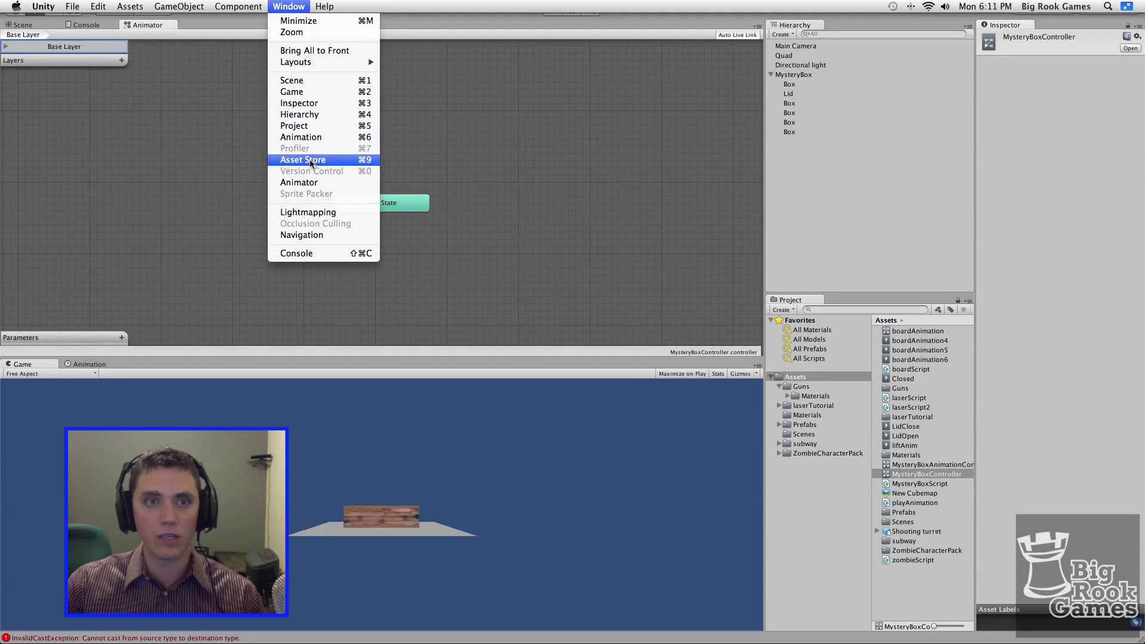
{"action": "left_click", "coordinate": [301, 137]}
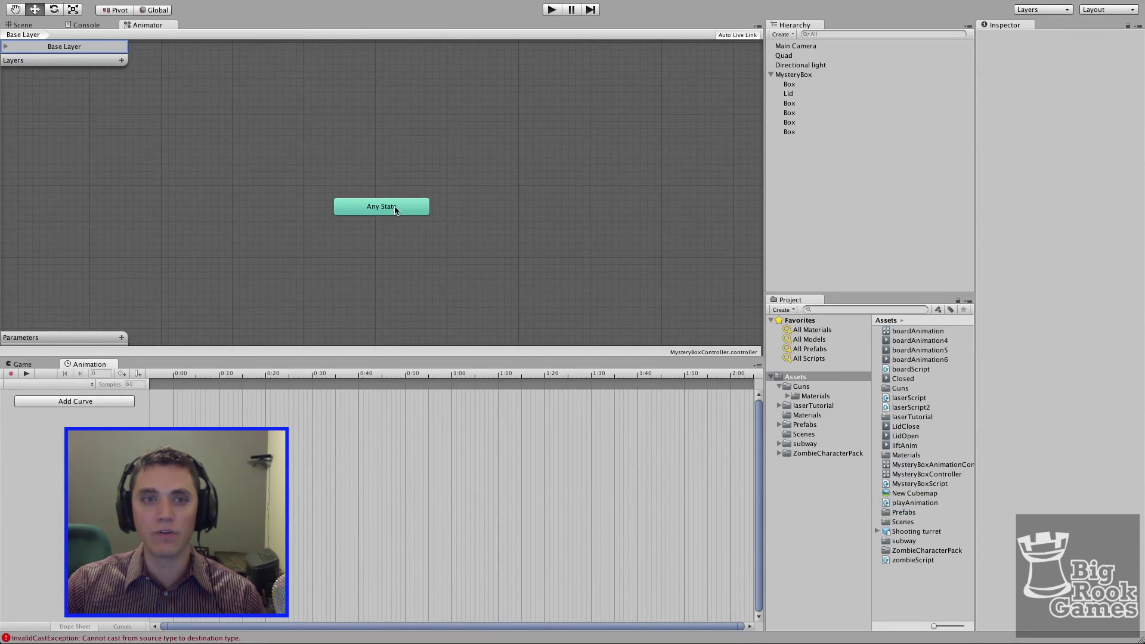
{"action": "left_click", "coordinate": [791, 95]}
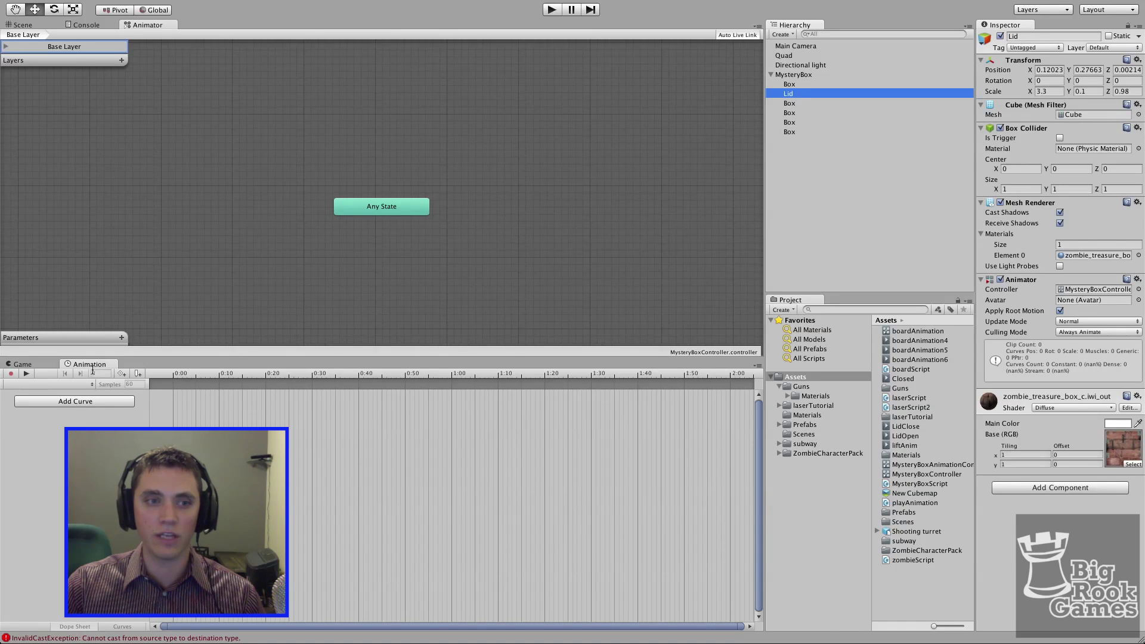
{"action": "left_click", "coordinate": [90, 402]}
{"action": "type", "text": "OpenLid"}
{"action": "key", "text": "Return"}
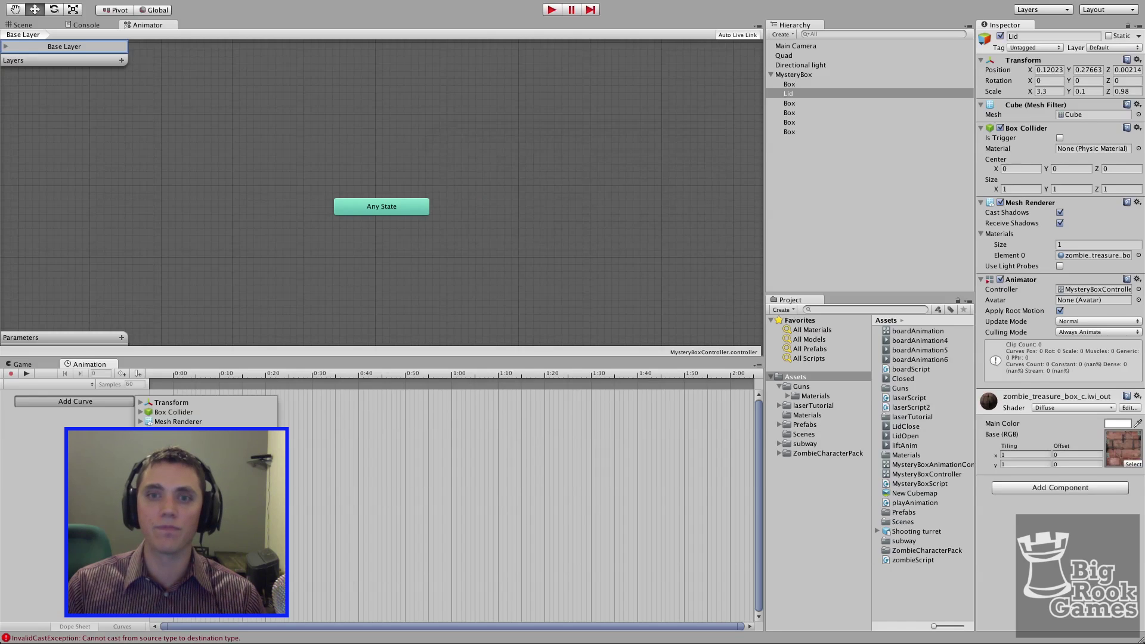
{"action": "left_click_drag", "start_coordinate": [483, 197], "coordinate": [529, 162]}
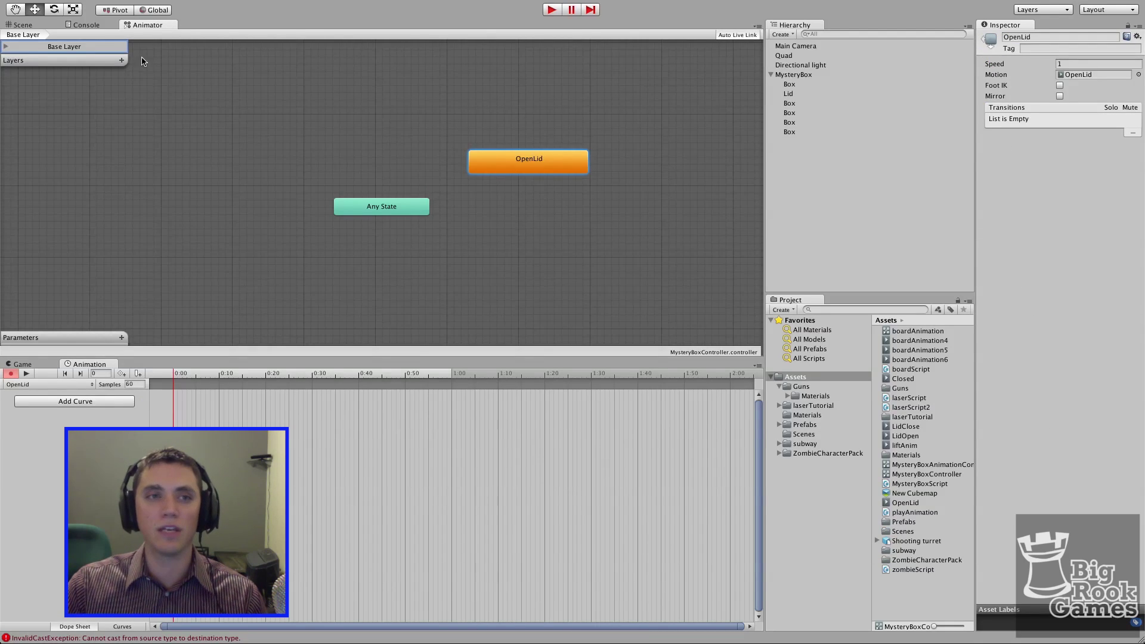
Return to the 3D scene view and select the Lid of the mystery box for animating in the OpenLid clip.
{"action": "left_click", "coordinate": [88, 27]}
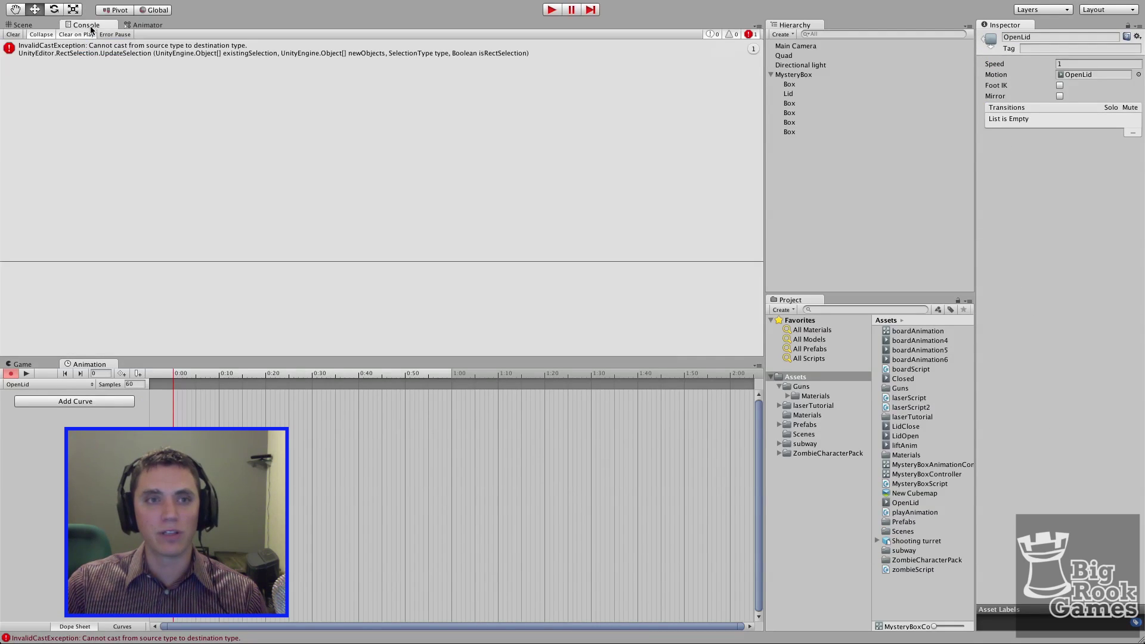
{"action": "left_click", "coordinate": [46, 25]}
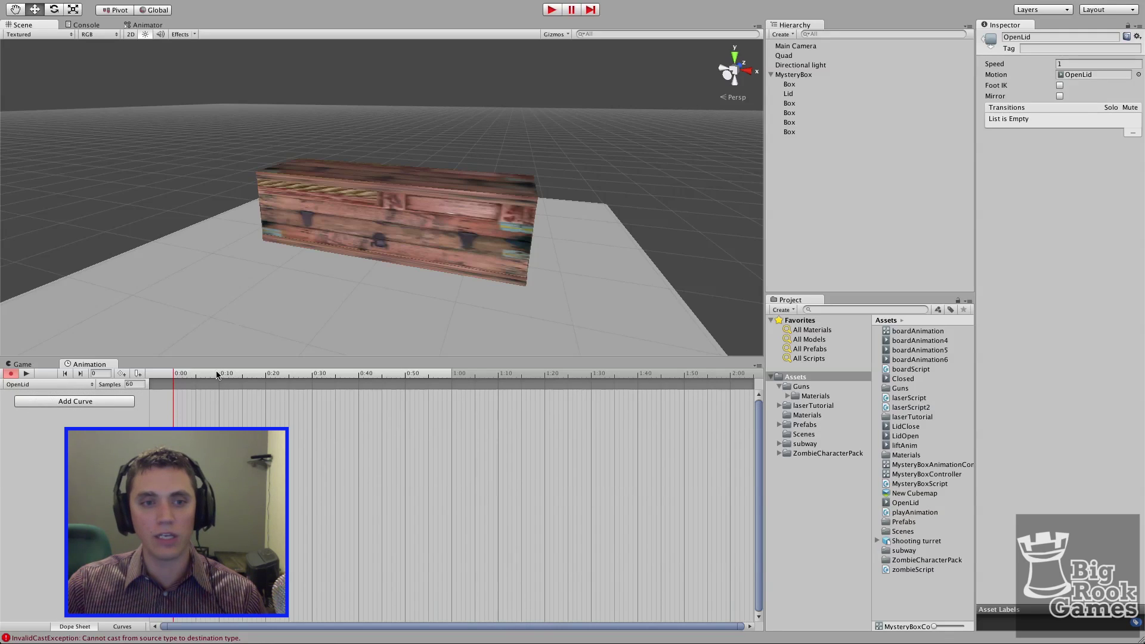
{"action": "left_click", "coordinate": [417, 182]}
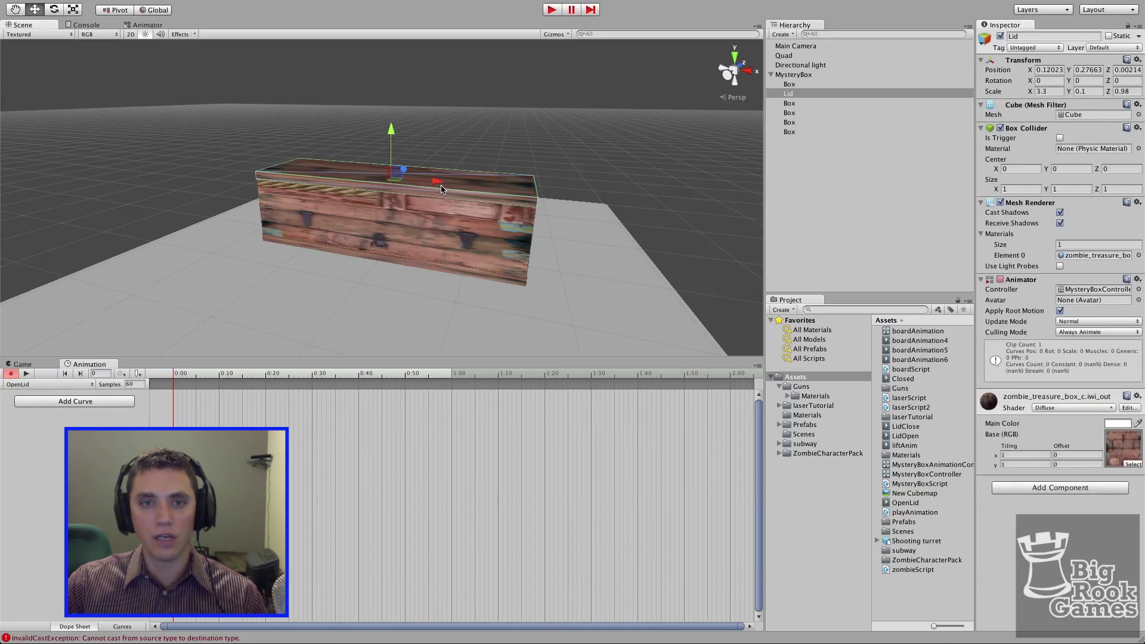